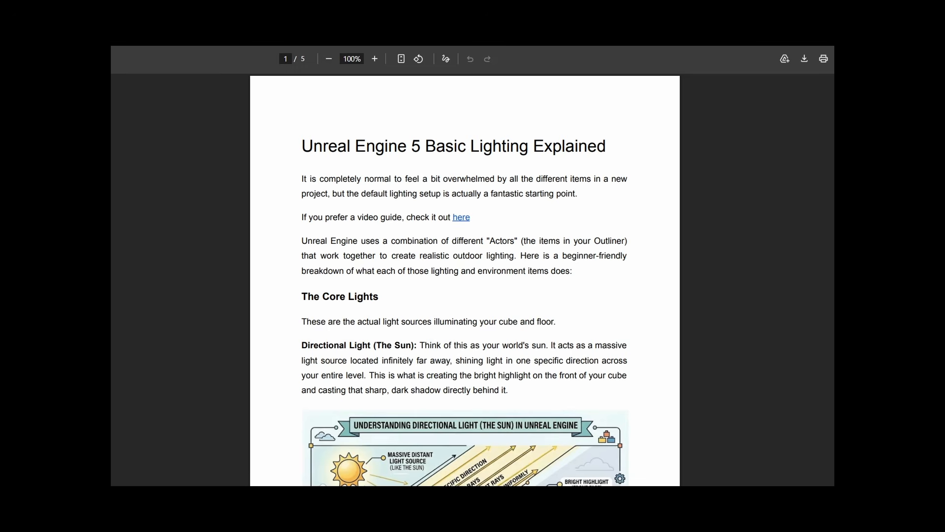
# Read through the Unreal Engine 5 Basic Lighting Explained PDF guide.
pyautogui.scroll(-4, 465, 280)
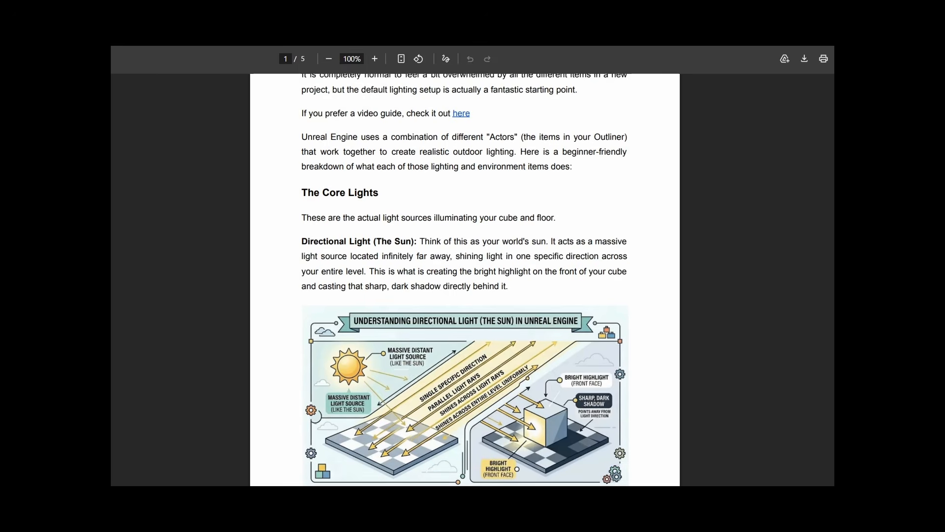
pyautogui.scroll(1, 465, 279)
pyautogui.scroll(-3, 464, 279)
pyautogui.scroll(-10, 464, 280)
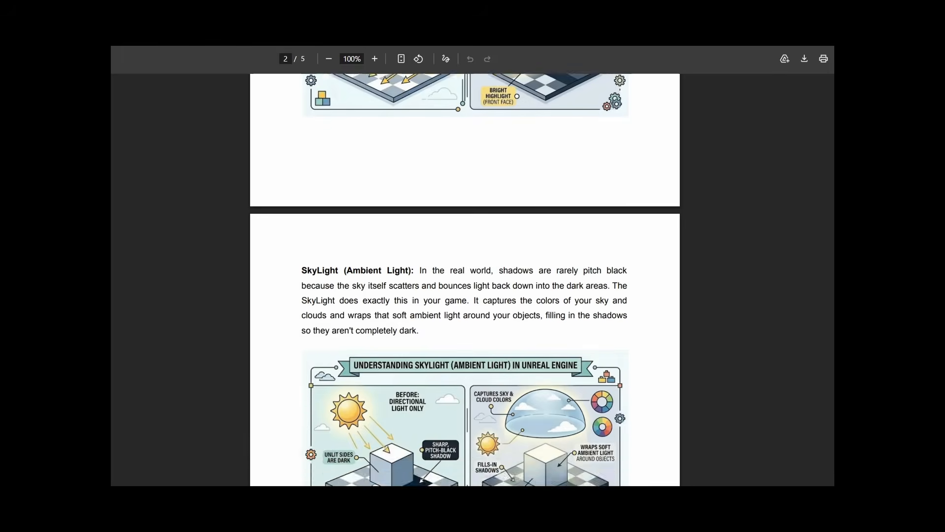
pyautogui.scroll(-10, 464, 280)
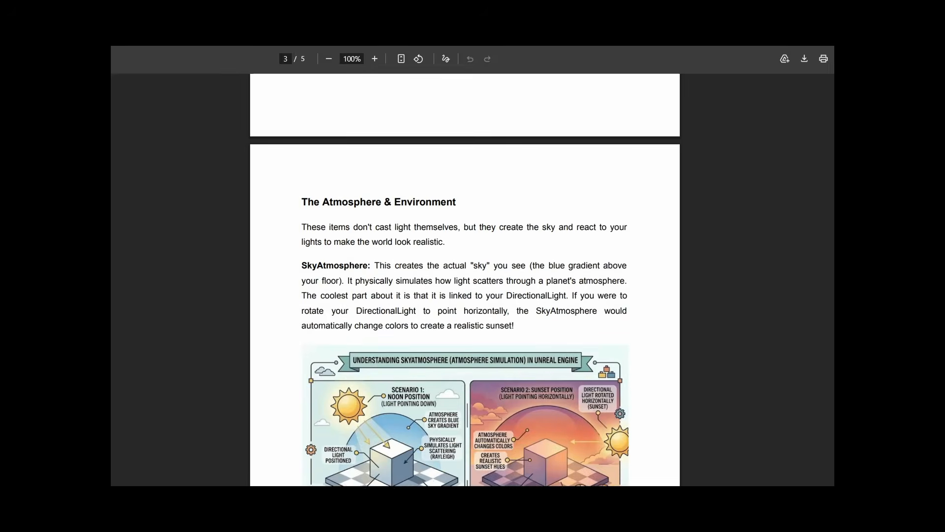
pyautogui.scroll(-10, 465, 280)
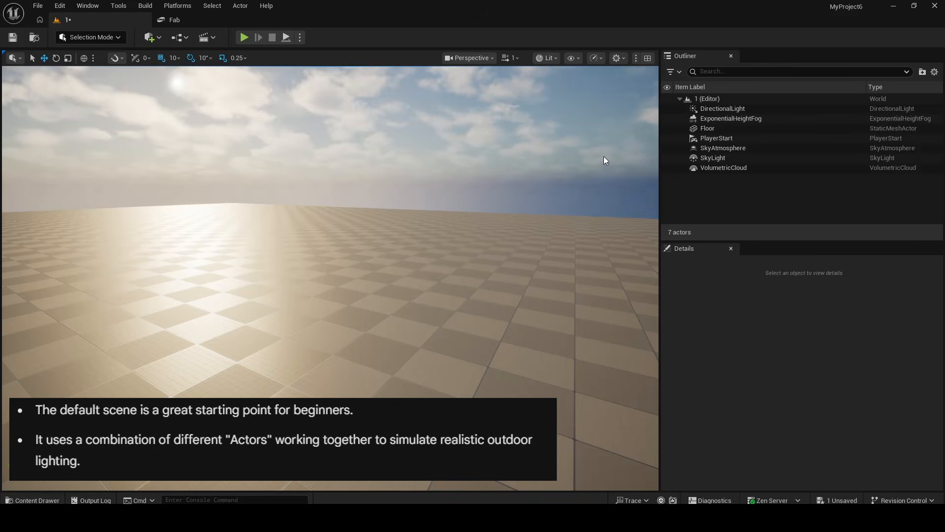
# Select all the lighting and environment actors from DirectionalLight to VolumetricCloud in the Outliner, then clear the selection.
pyautogui.click(714, 110)
pyautogui.keyDown('shift'); pyautogui.click(713, 168); pyautogui.keyUp('shift')
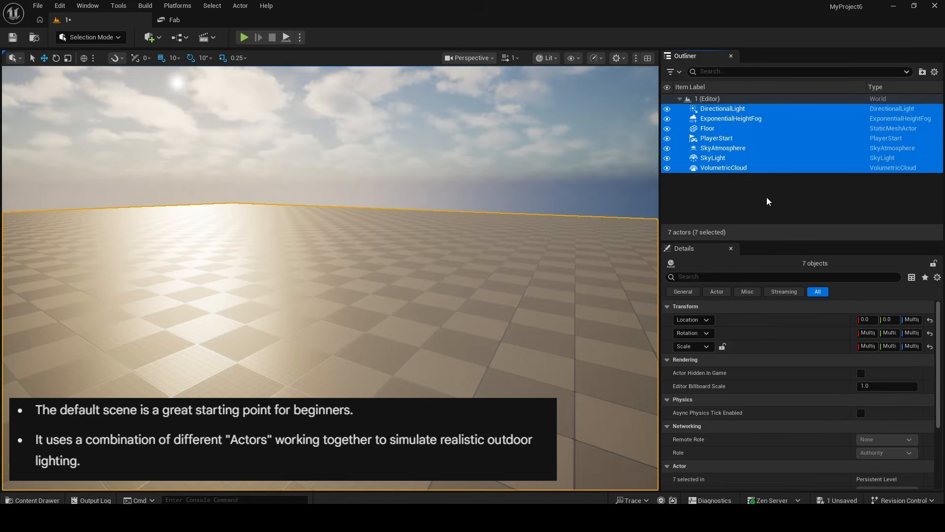
pyautogui.click(766, 197)
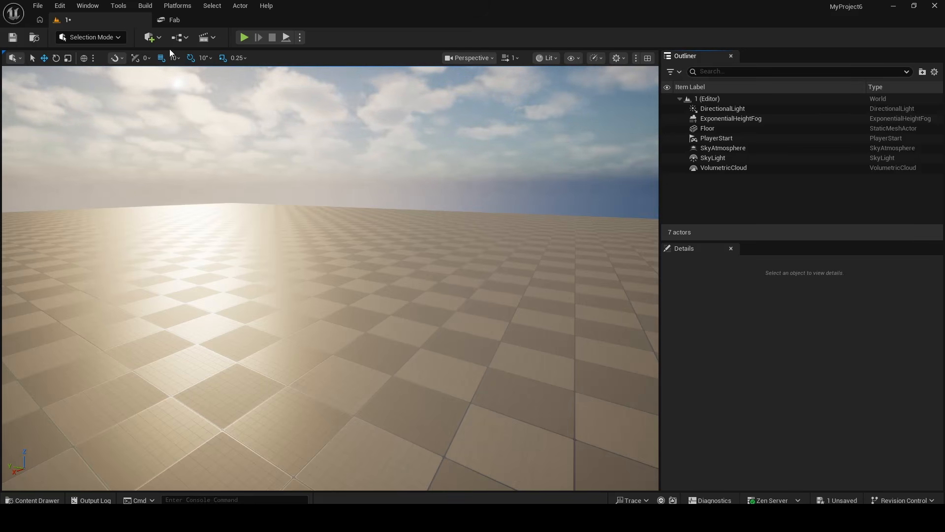
# Add a cube to the level and raise it to a Z location of 40.
pyautogui.click(158, 40)
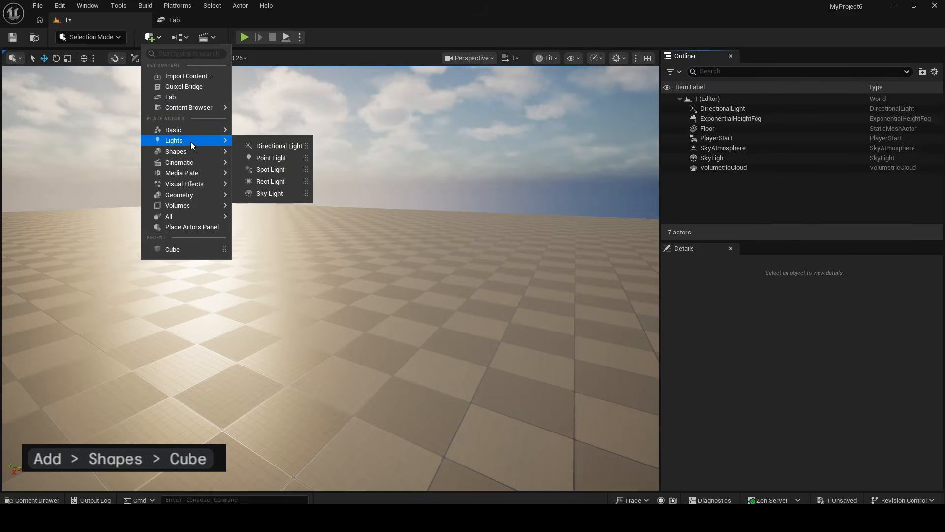
pyautogui.moveTo(191, 154)
pyautogui.click(281, 157)
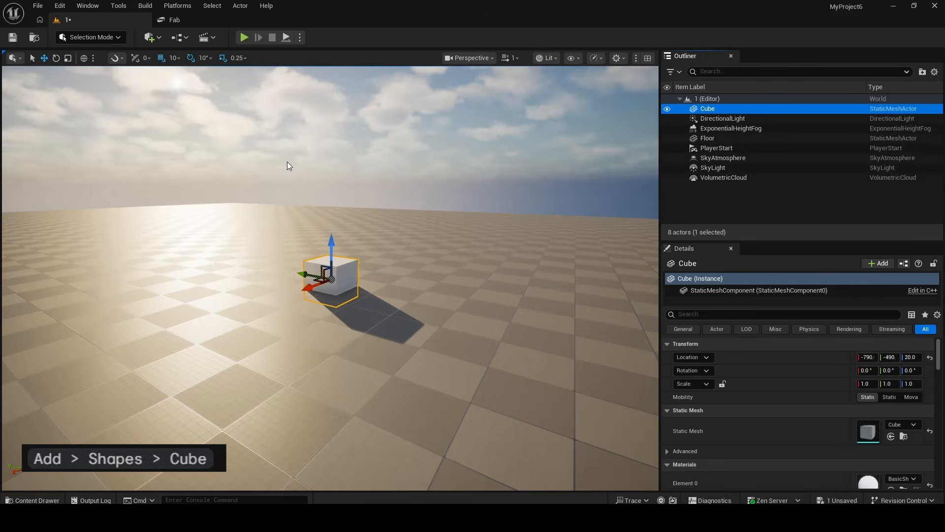
pyautogui.moveTo(332, 237); pyautogui.dragTo(332, 242)
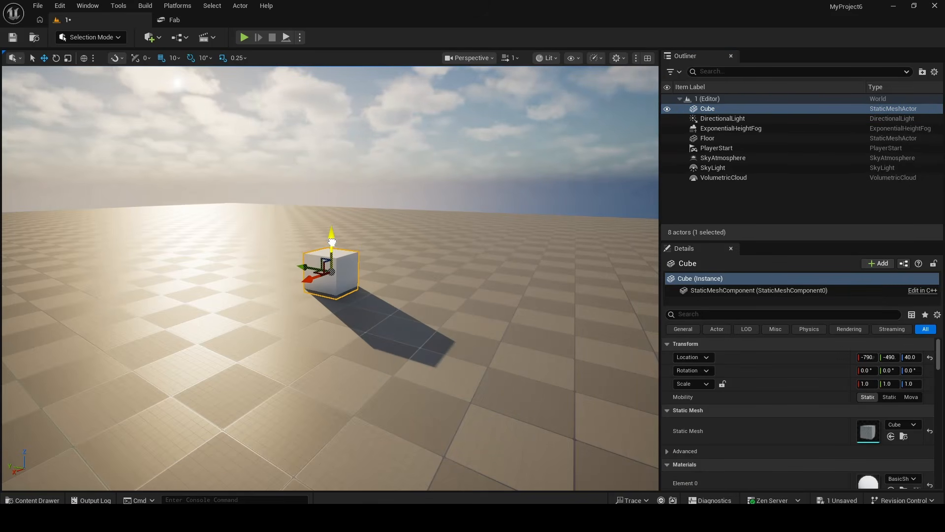
pyautogui.click(396, 231)
# Select the DirectionalLight and rotate the sun interactively, ending with a Z rotation of about -60°.
pyautogui.click(734, 118)
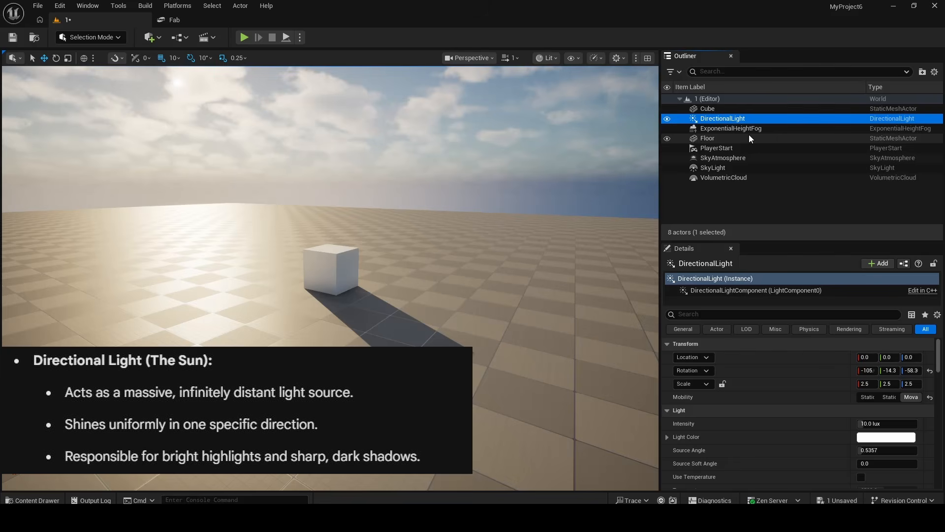
pyautogui.moveTo(397, 132); pyautogui.dragTo(359, 106, button='right')
pyautogui.moveTo(397, 184)
pyautogui.mouseDown(button='right')
pyautogui.moveTo(366, 179)
pyautogui.moveTo(391, 184)
pyautogui.mouseUp(button='right')
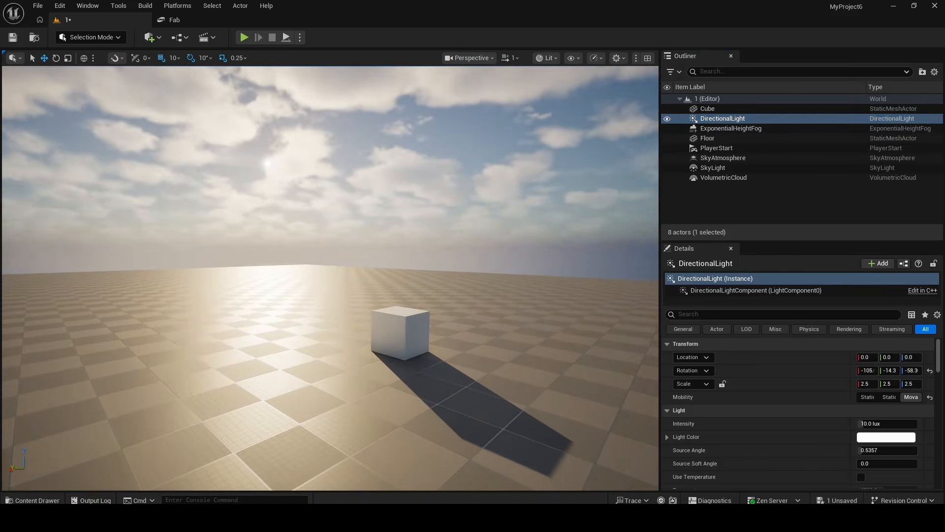
pyautogui.hotkey('ctrl', 'l')
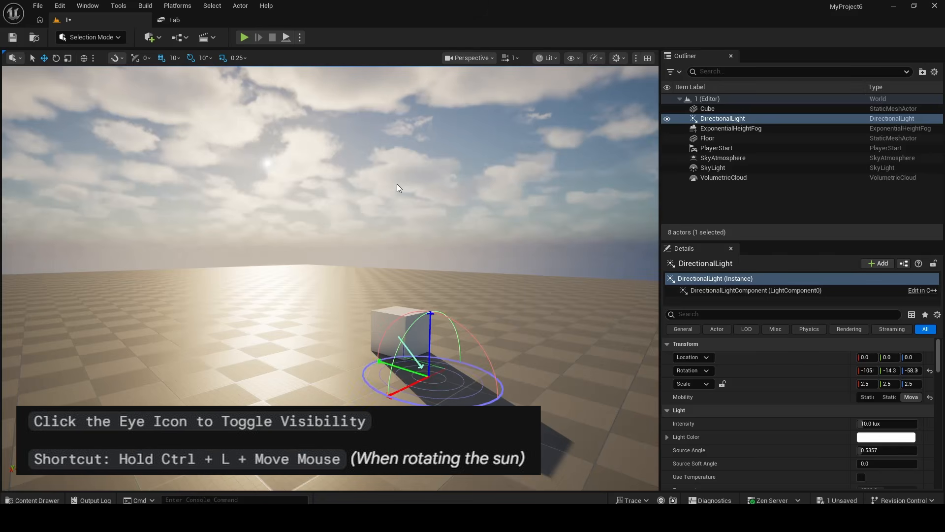
pyautogui.hotkey('ctrl', 'l')
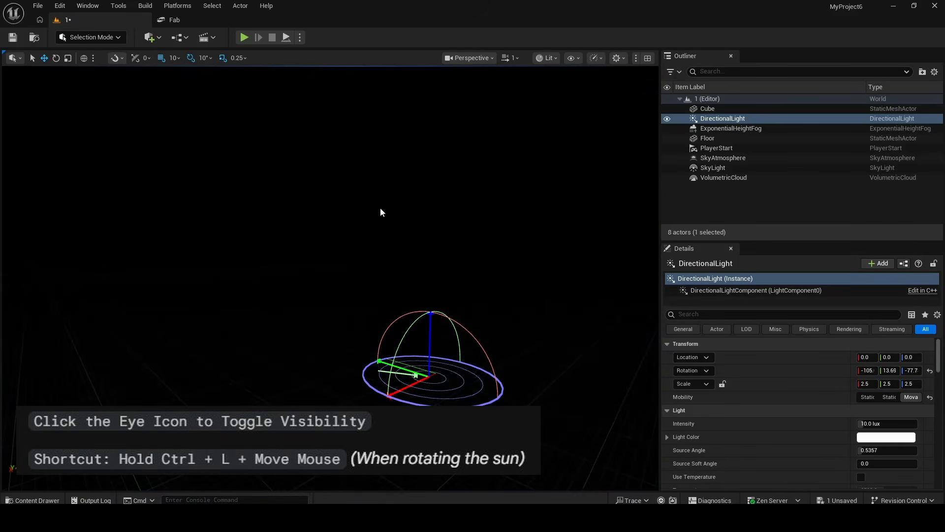
pyautogui.hotkey('ctrl', 'l')
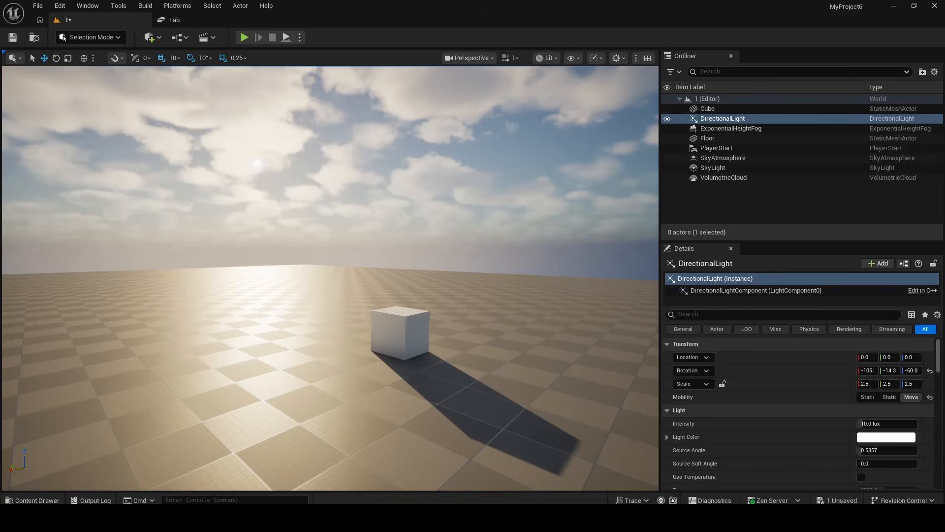
# Toggle the DirectionalLight's visibility off and back on twice to compare the lighting.
pyautogui.click(667, 119)
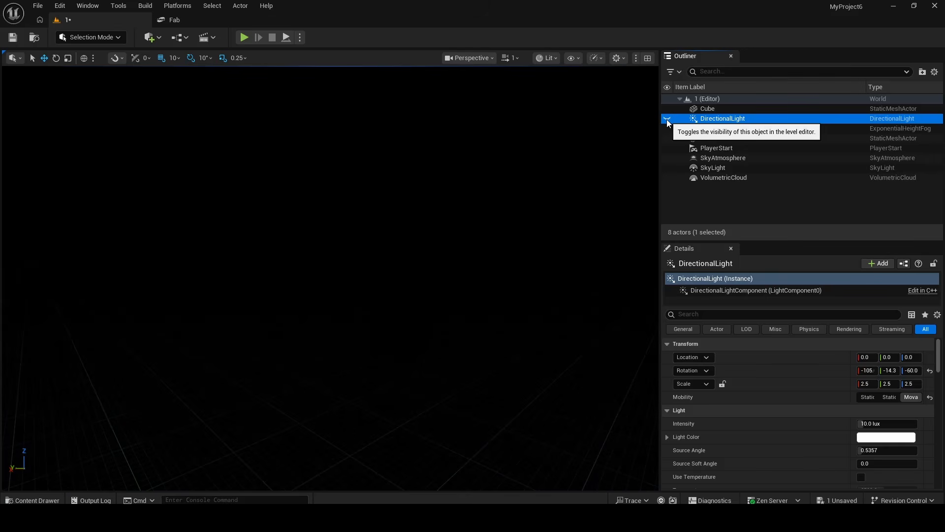
pyautogui.click(667, 119)
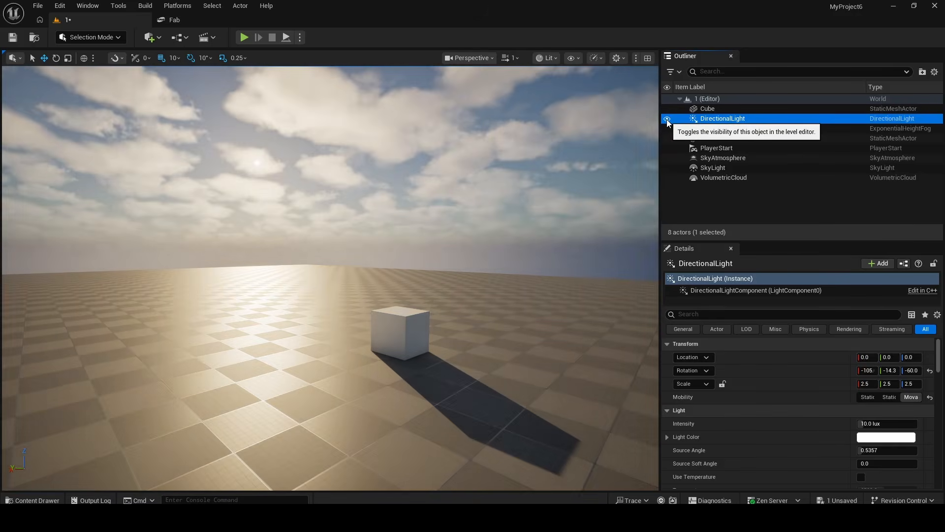
pyautogui.click(667, 118)
pyautogui.click(667, 119)
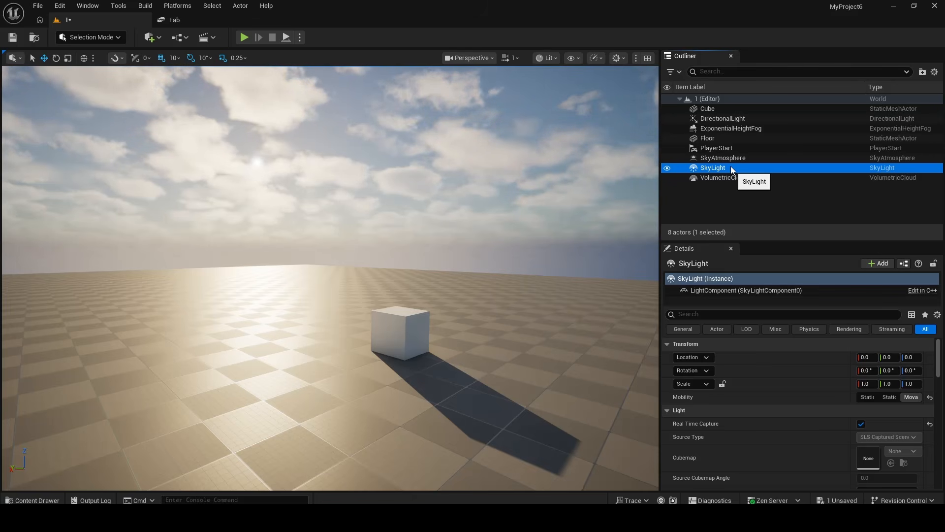
# Toggle the SkyLight's visibility off and on repeatedly to compare the scene with and without ambient light.
pyautogui.click(666, 168)
pyautogui.click(667, 168)
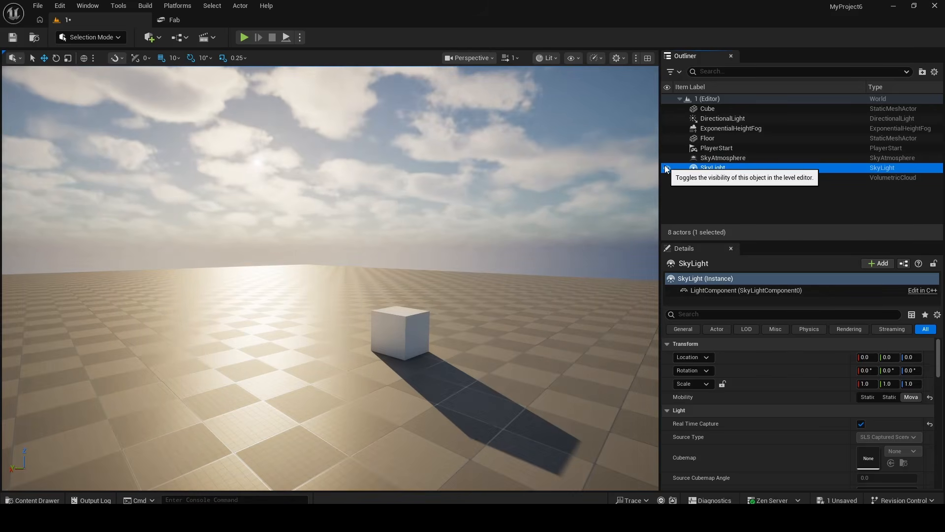
pyautogui.click(665, 165)
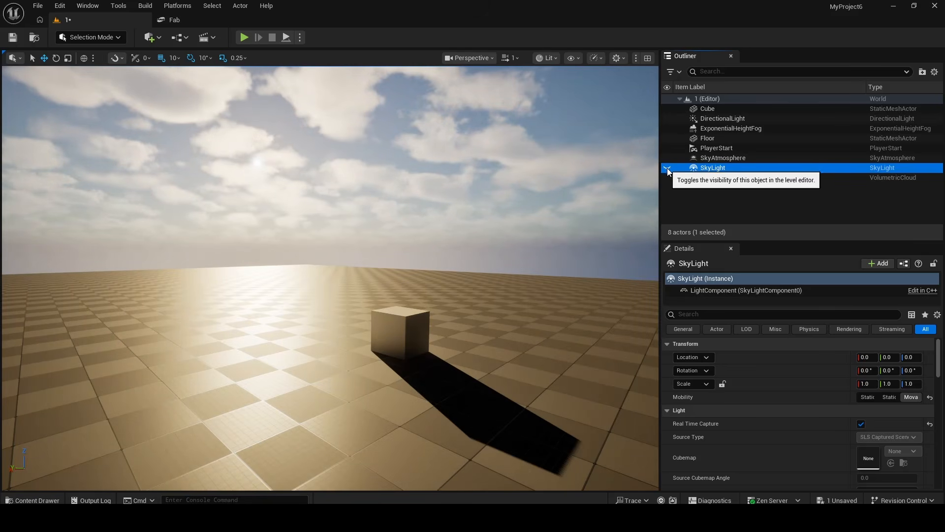
pyautogui.click(667, 169)
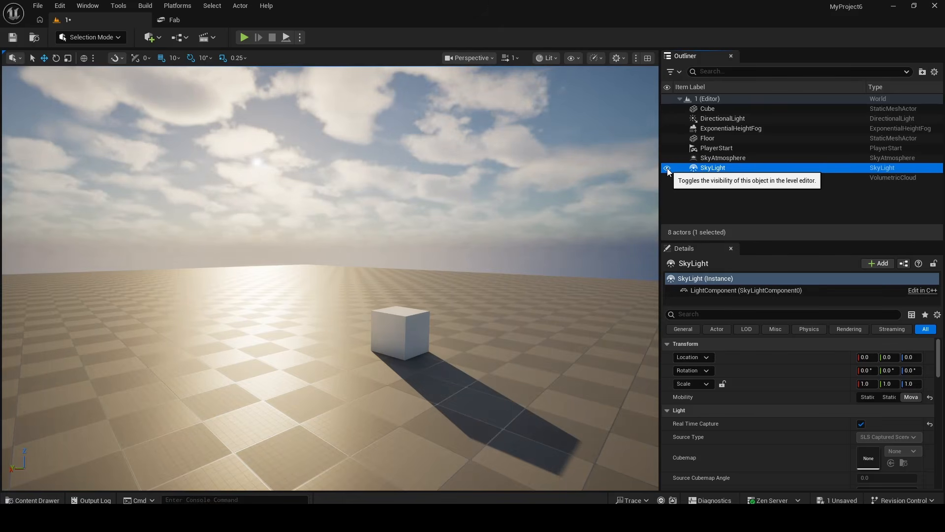
pyautogui.click(667, 168)
pyautogui.click(667, 169)
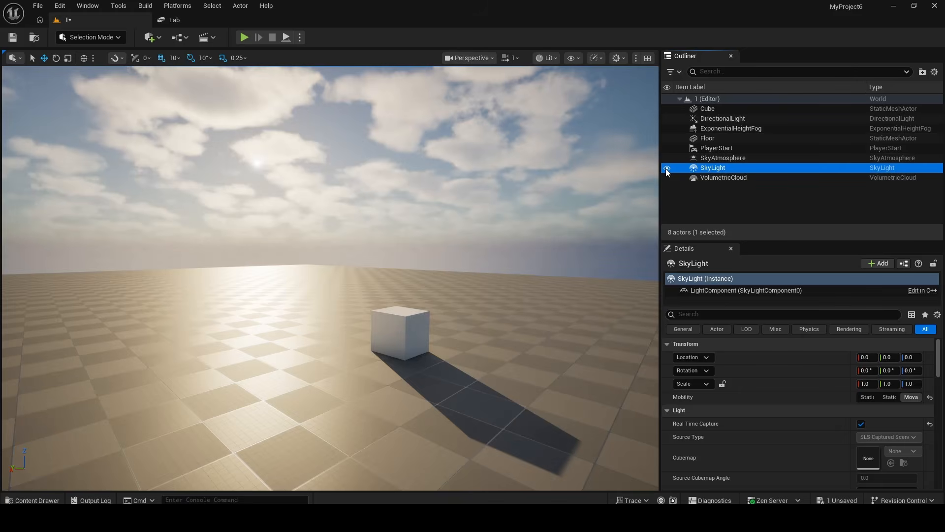
pyautogui.click(667, 168)
pyautogui.click(666, 169)
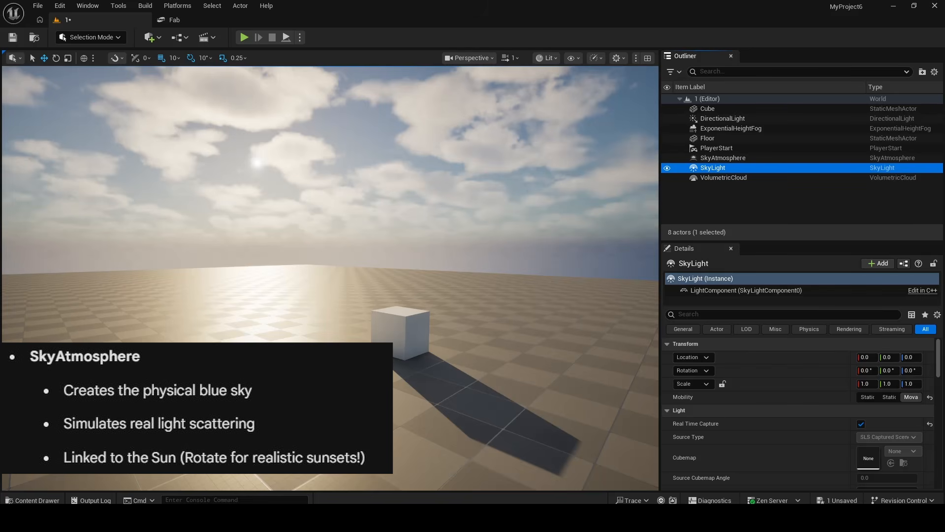
# Toggle the SkyAtmosphere's visibility off and back on.
pyautogui.click(667, 158)
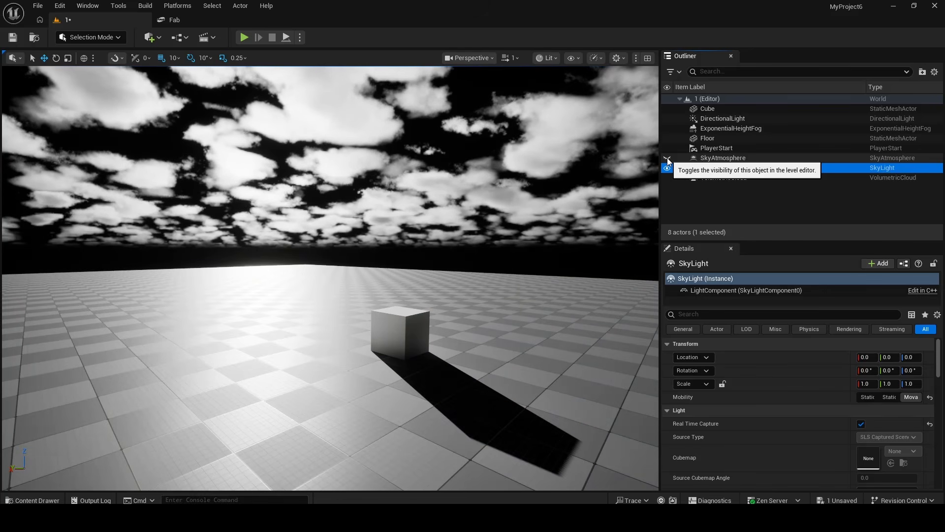
pyautogui.click(667, 158)
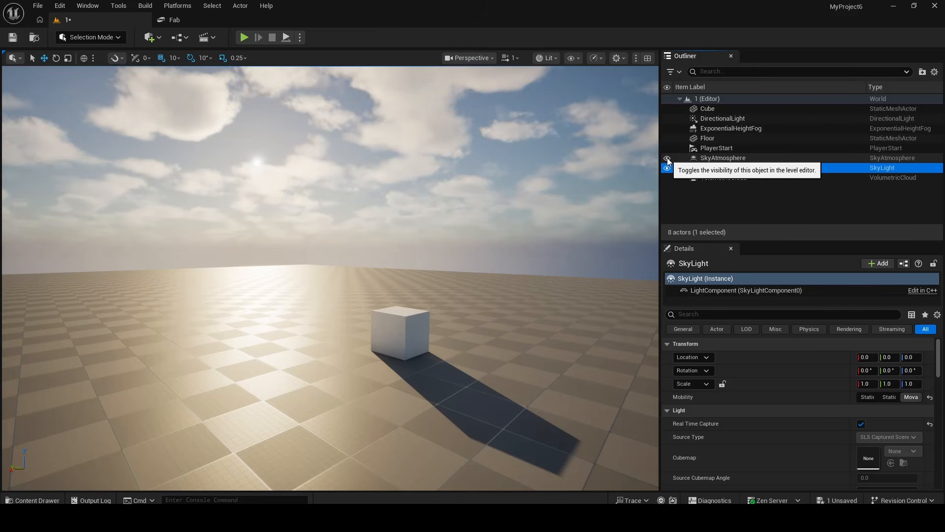
# Rotate the sun down toward the horizon for a sunset and back up to a daylight angle.
pyautogui.moveTo(382, 221); pyautogui.dragTo(378, 217, button='right')
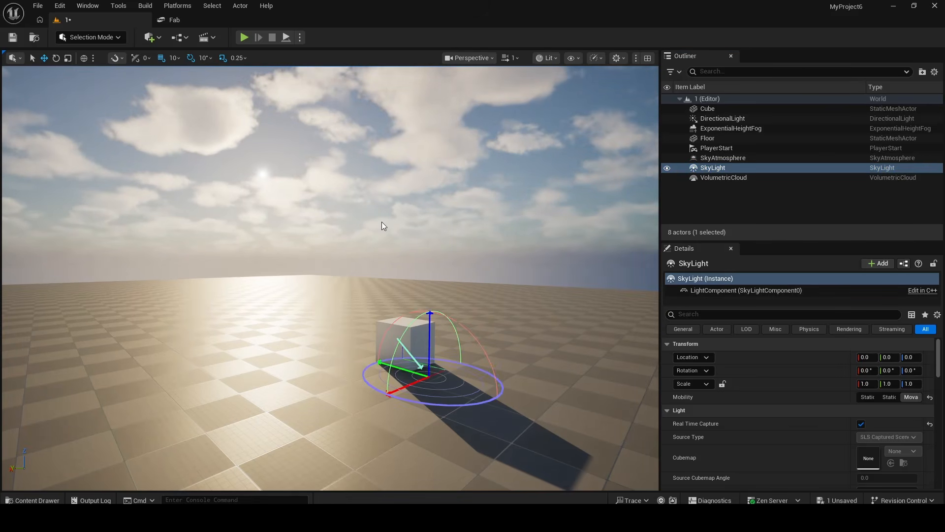
pyautogui.hotkey('ctrl', 'l')
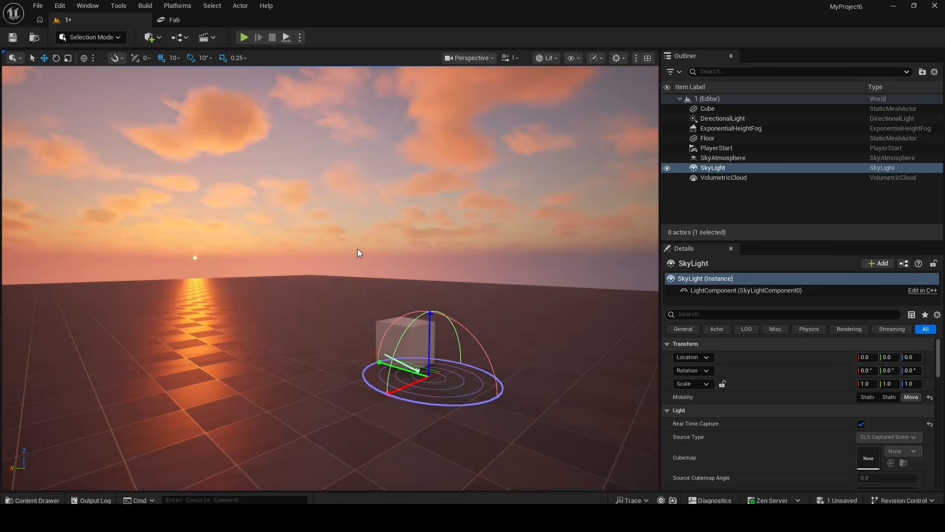
pyautogui.hotkey('ctrl', 'l')
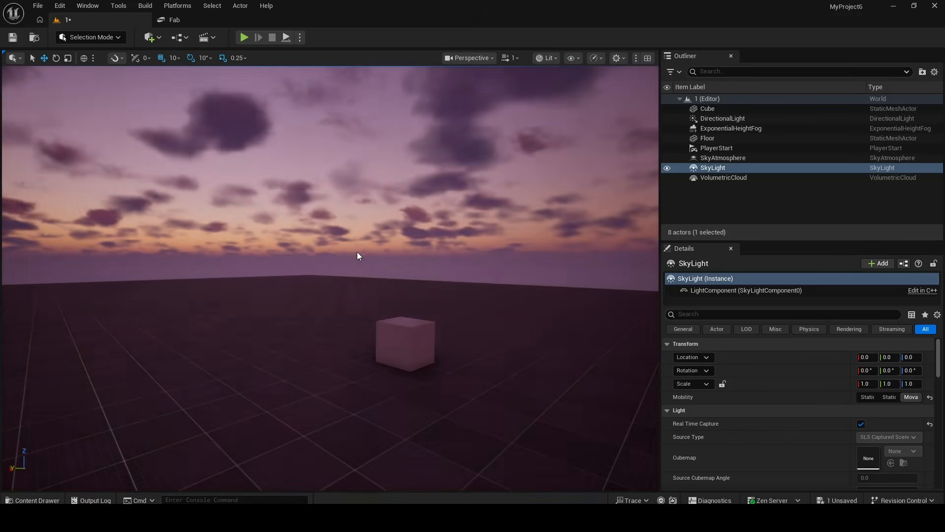
pyautogui.hotkey('ctrl', 'l')
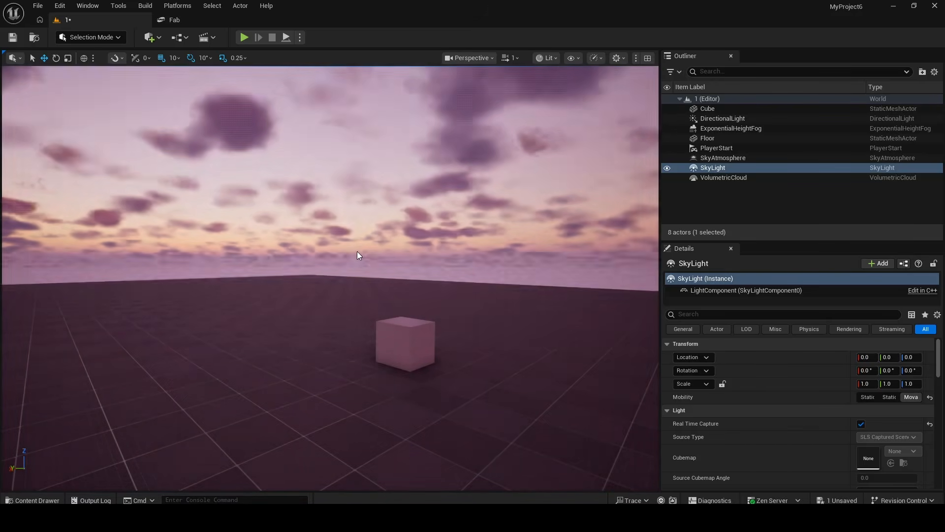
pyautogui.hotkey('ctrl', 'l')
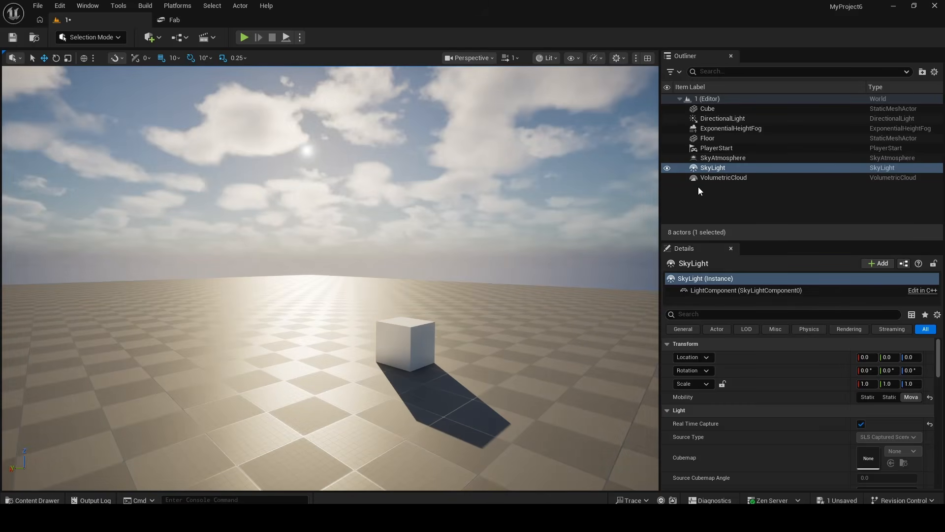
pyautogui.hotkey('ctrl', 'l')
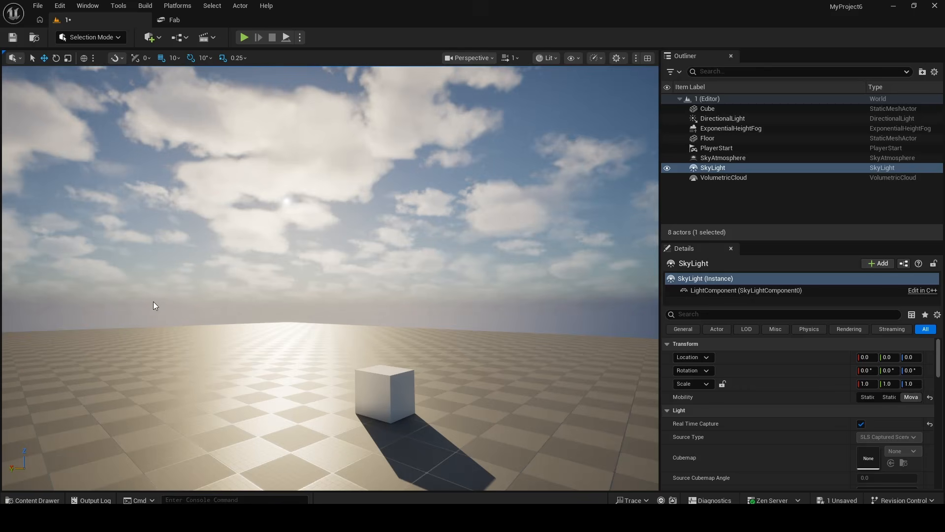
# Rotate the sun again to see how its angle changes the lighting on the volumetric clouds.
pyautogui.moveTo(152, 302); pyautogui.dragTo(154, 256, button='right')
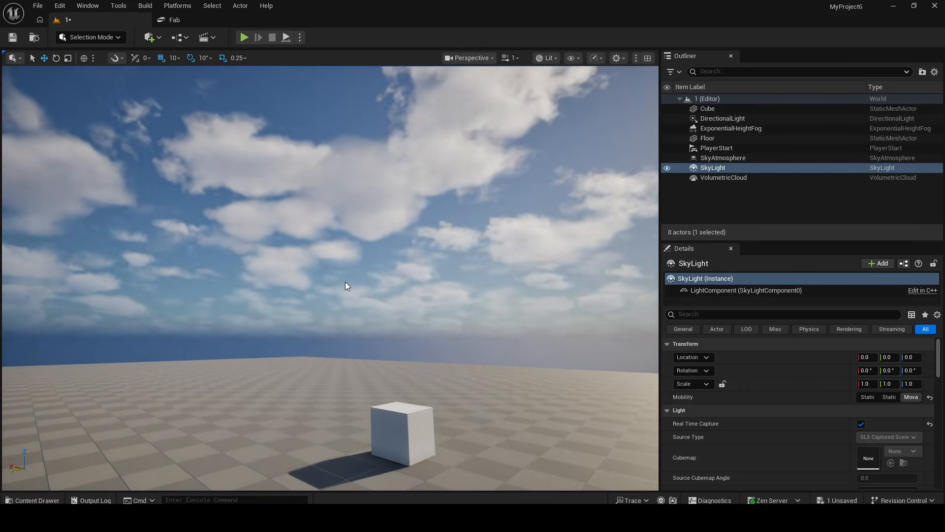
pyautogui.hotkey('ctrl', 'l')
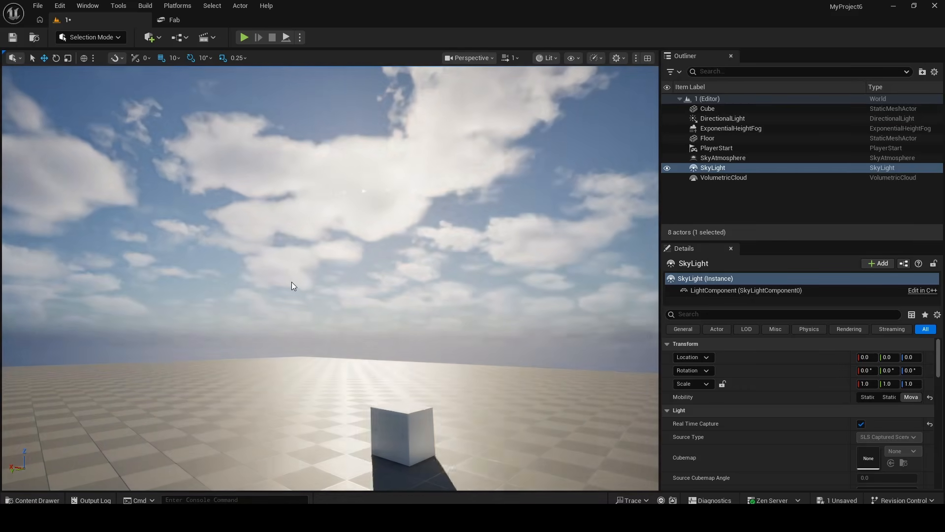
pyautogui.hotkey('ctrl', 'l')
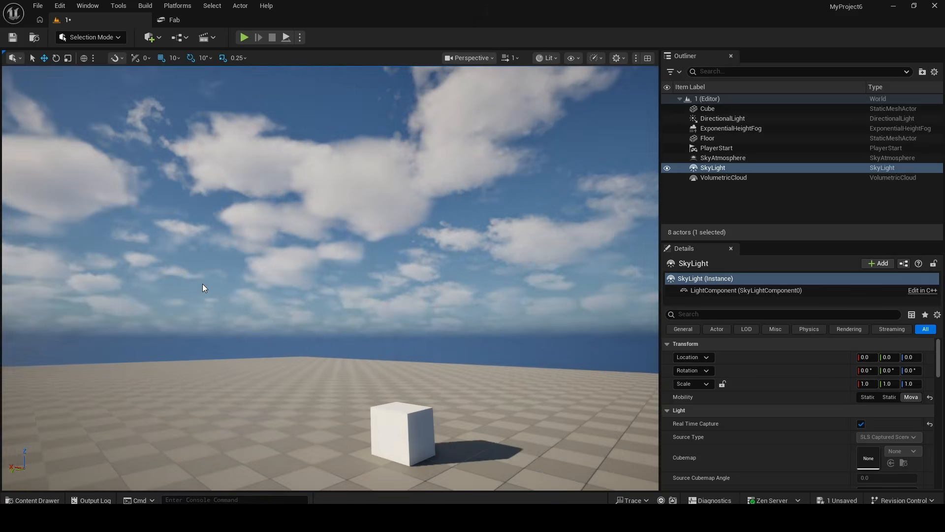
pyautogui.hotkey('ctrl', 'l')
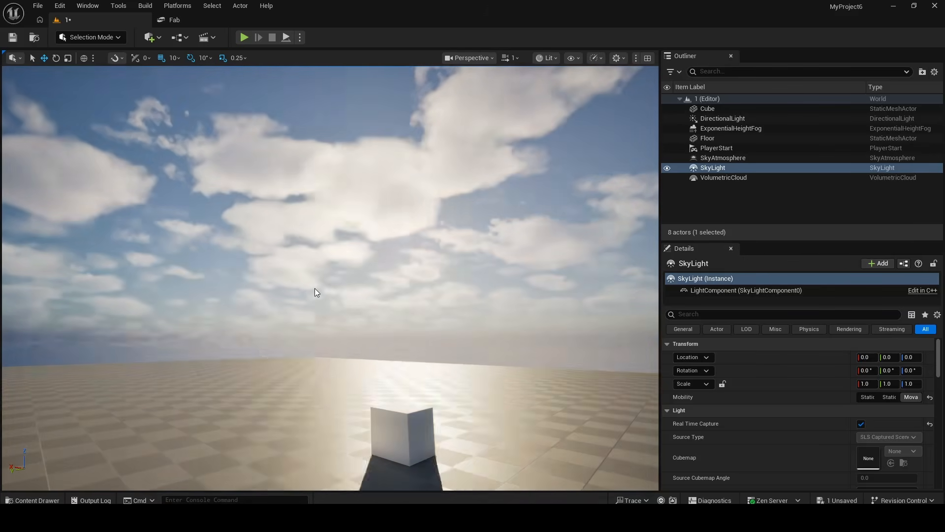
pyautogui.hotkey('ctrl', 'l')
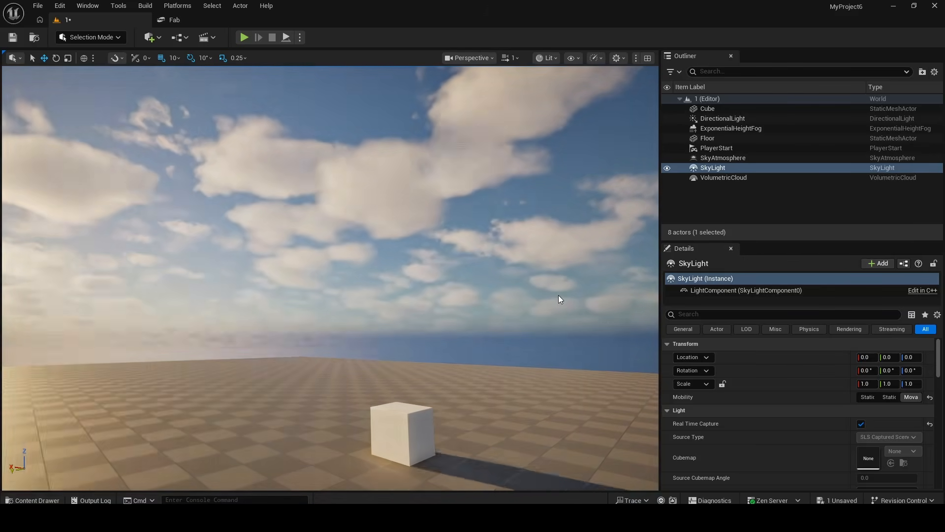
# Toggle the VolumetricCloud's visibility off and back on, then select the VolumetricCloud actor.
pyautogui.hotkey('ctrl', 'l')
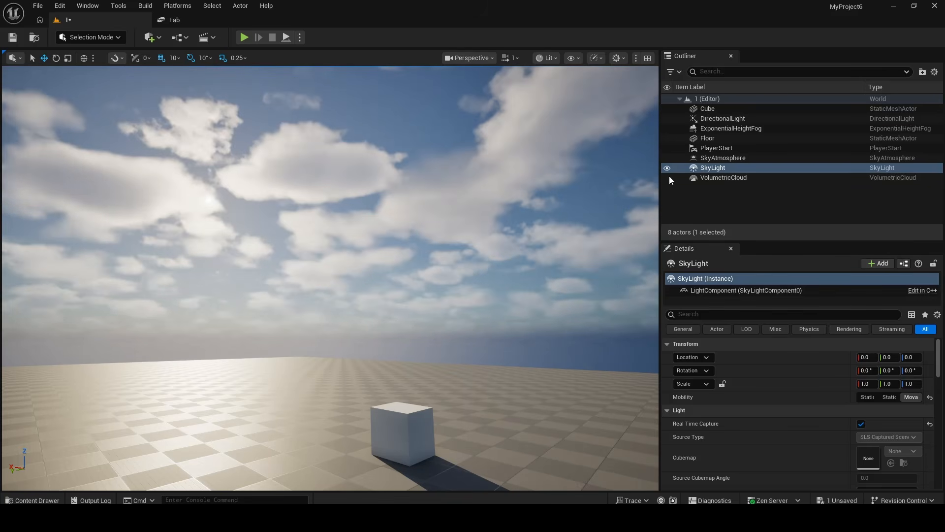
pyautogui.click(667, 178)
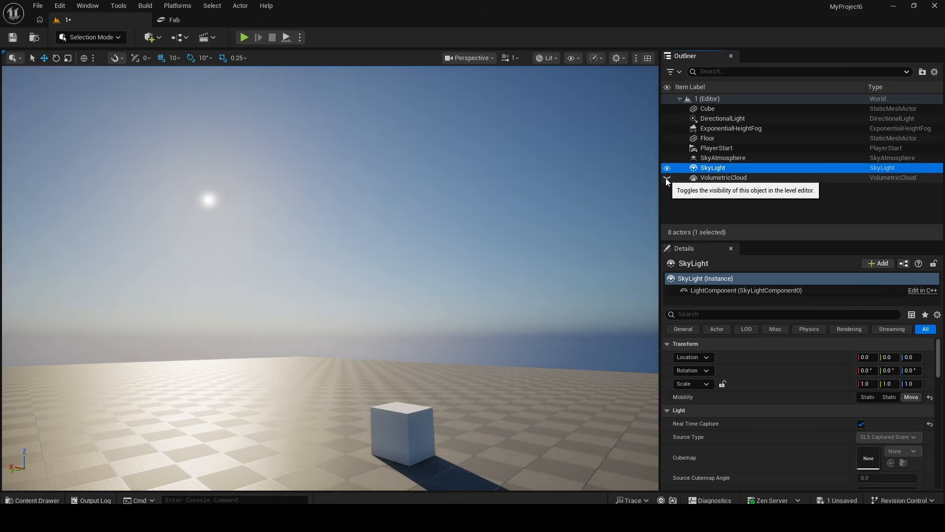
pyautogui.click(667, 178)
pyautogui.click(724, 179)
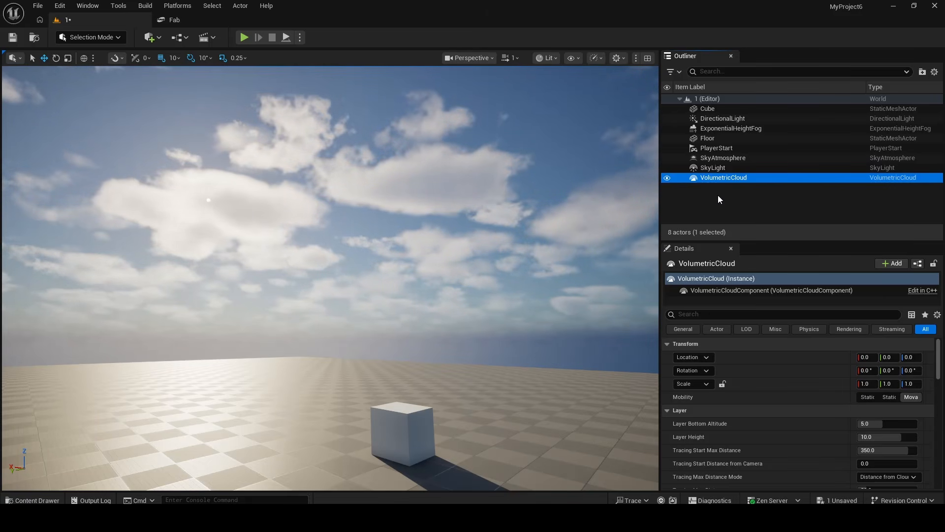
# Select the ExponentialHeightFog and toggle its visibility off and back on to compare the horizon.
pyautogui.click(722, 127)
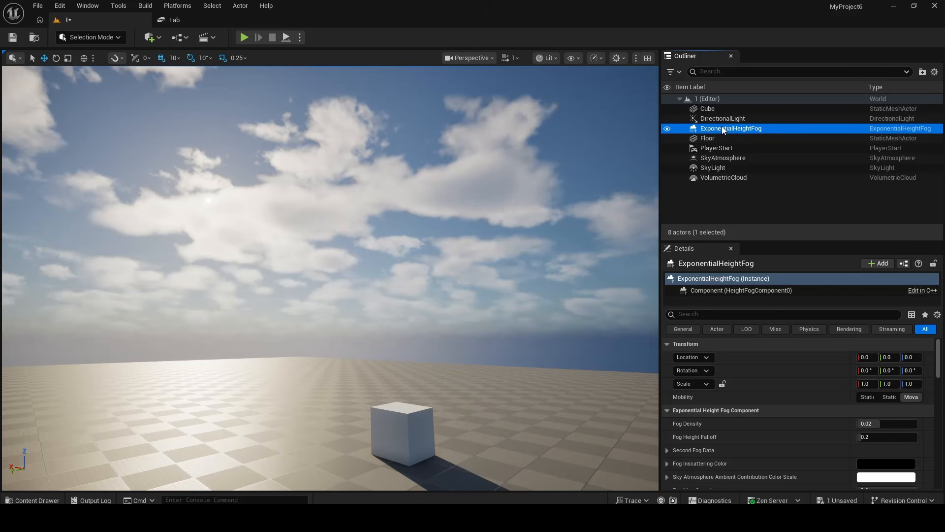
pyautogui.click(666, 127)
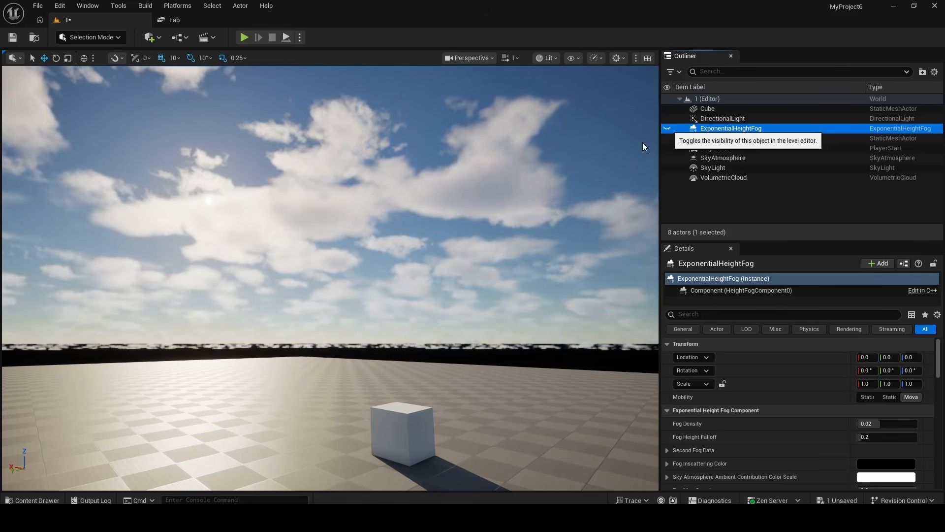
pyautogui.moveTo(643, 143); pyautogui.dragTo(573, 202, button='right')
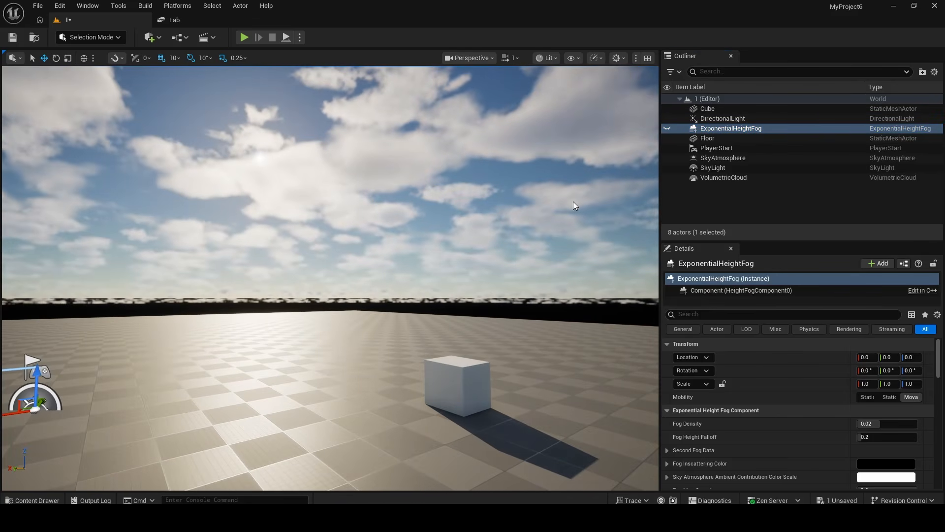
pyautogui.click(666, 128)
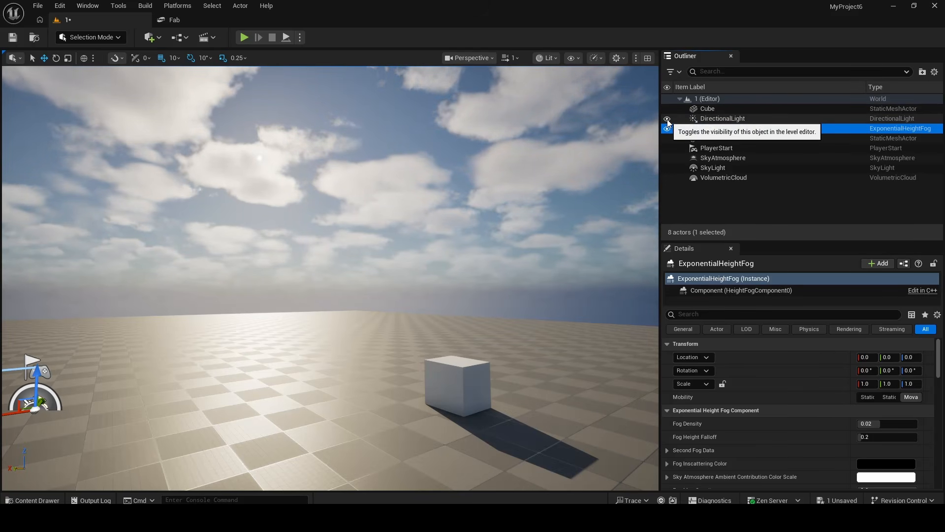
# Toggle the DirectionalLight, ExponentialHeightFog and SkyAtmosphere visibility off and on in turn to compare their effect.
pyautogui.click(667, 119)
pyautogui.click(666, 119)
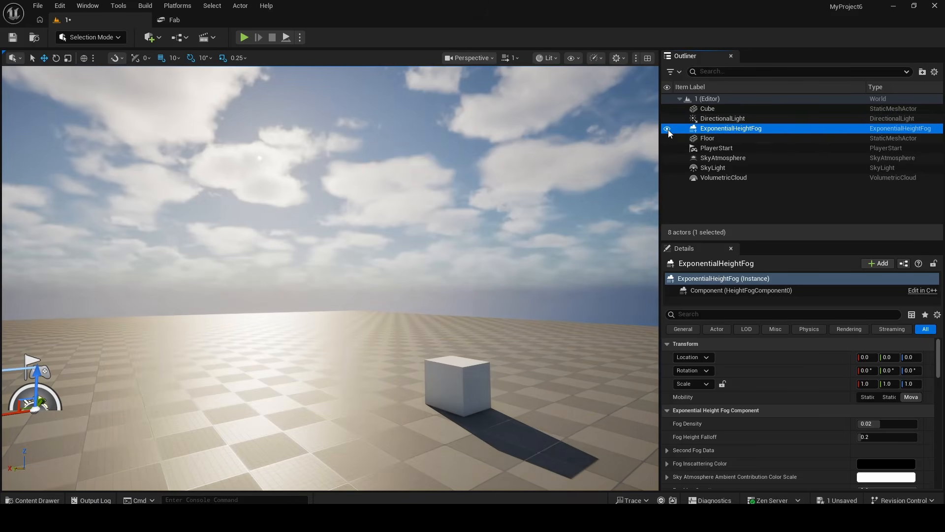
pyautogui.click(667, 129)
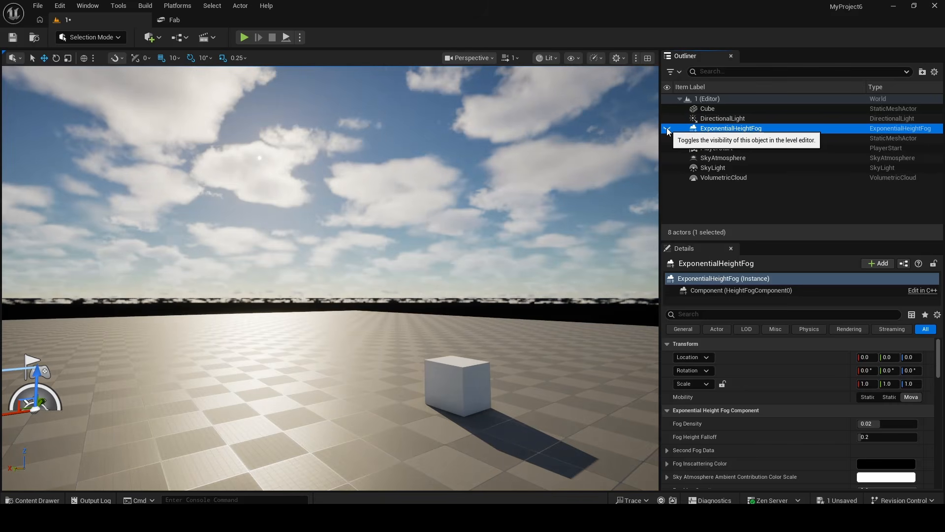
pyautogui.click(667, 129)
pyautogui.click(667, 159)
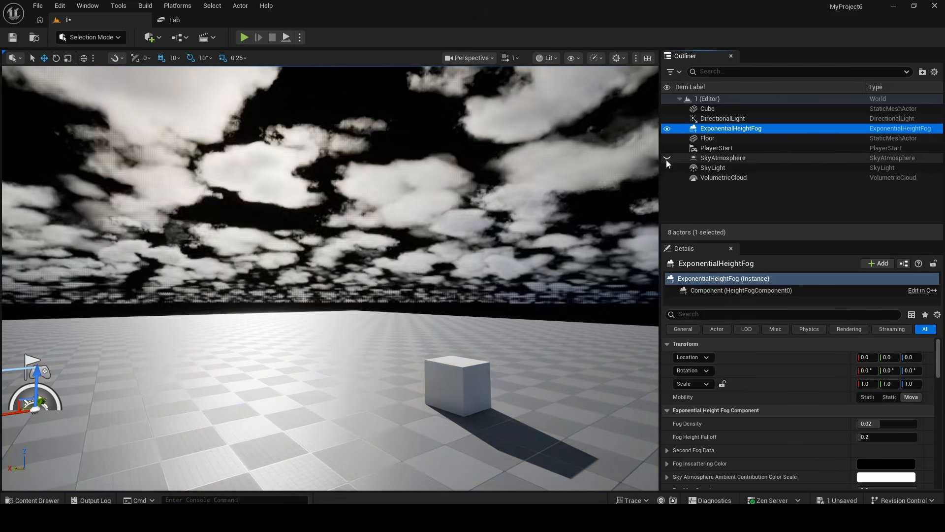
pyautogui.click(667, 159)
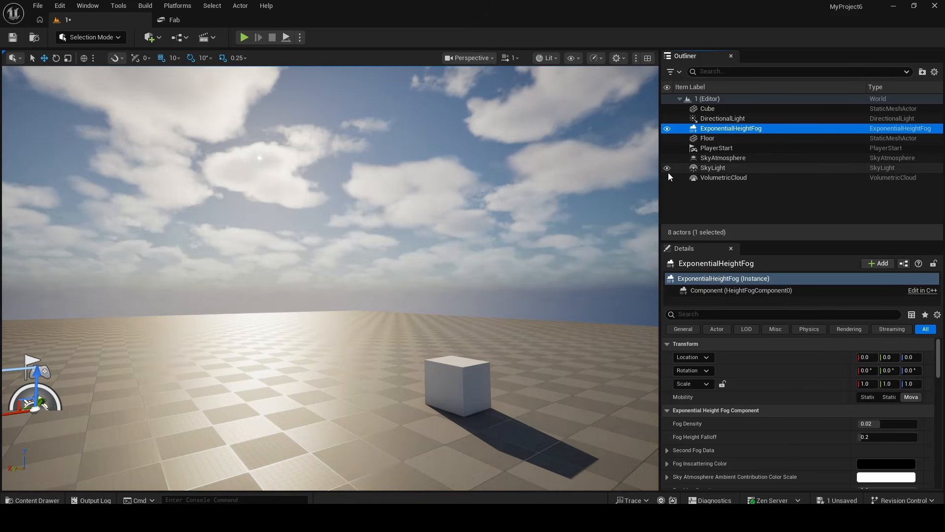
# Toggle the SkyLight and VolumetricCloud visibility off and on to compare them, then select the DirectionalLight.
pyautogui.click(667, 168)
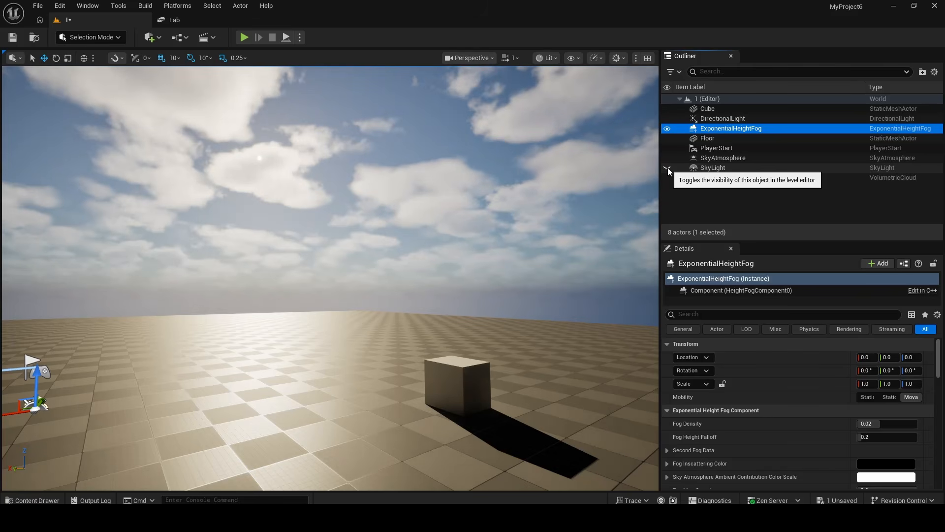
pyautogui.click(667, 168)
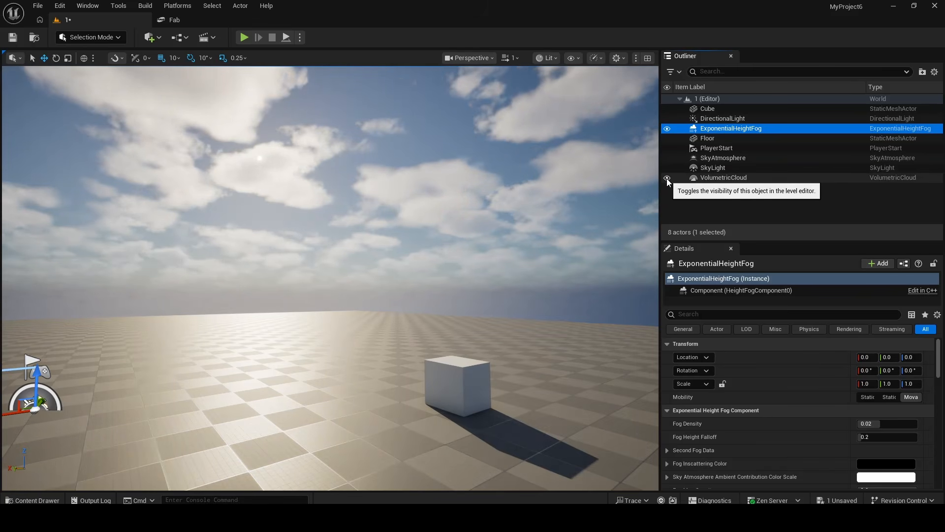
pyautogui.click(667, 177)
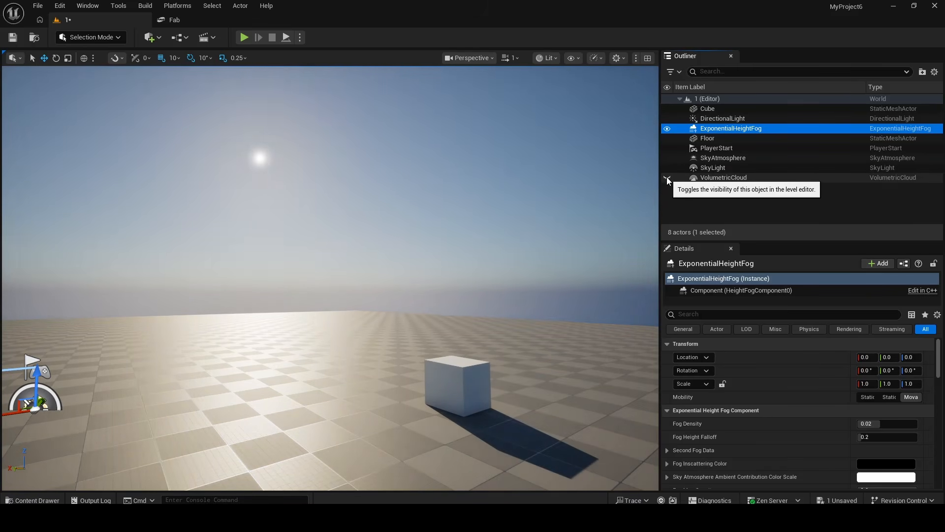
pyautogui.click(666, 178)
pyautogui.click(667, 177)
pyautogui.click(667, 178)
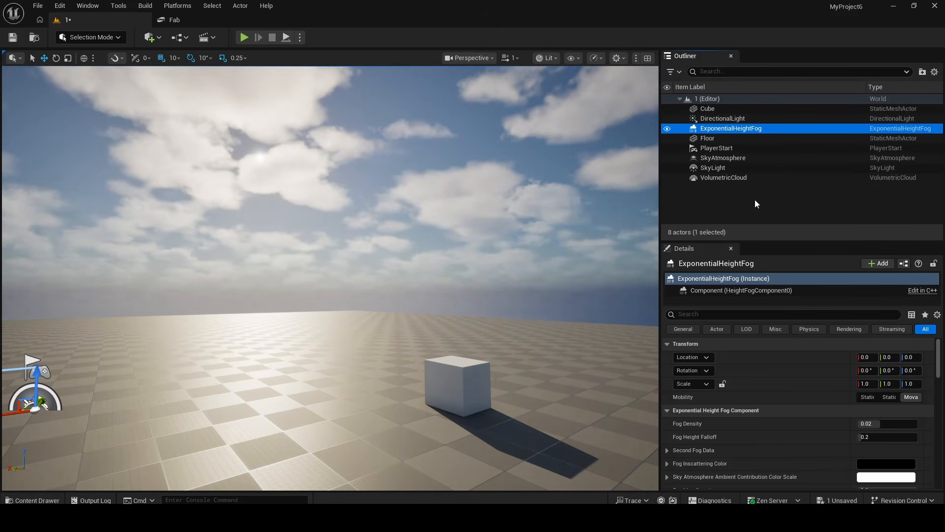
pyautogui.press('Up')
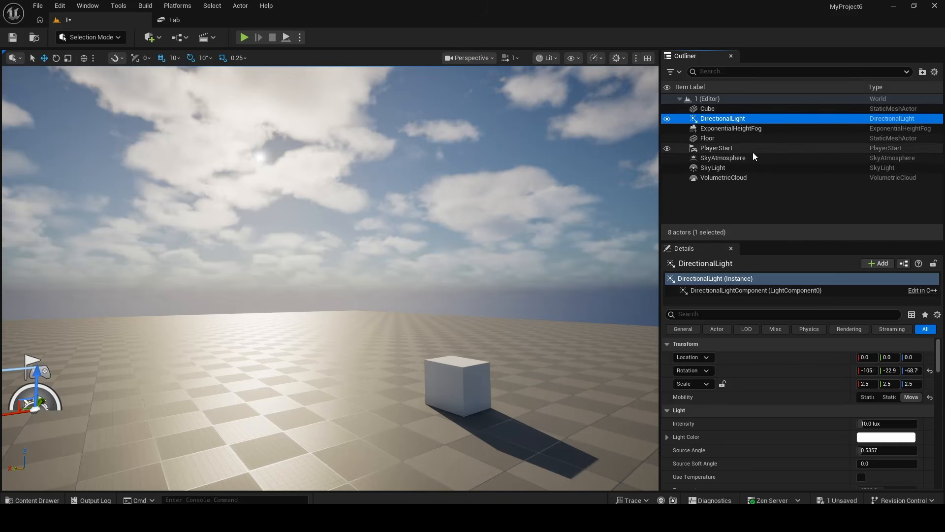
# Create a new level from the Empty Level template.
pyautogui.click(37, 7)
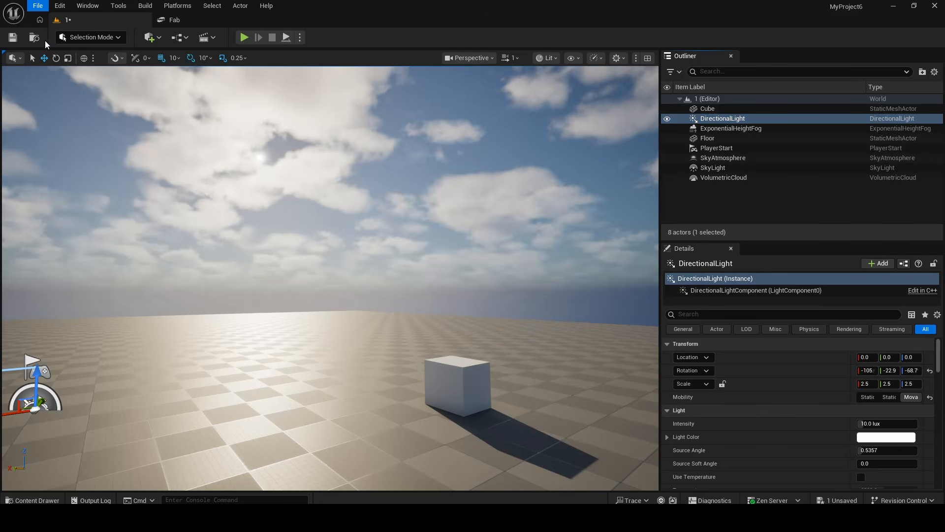
pyautogui.click(46, 44)
pyautogui.click(526, 221)
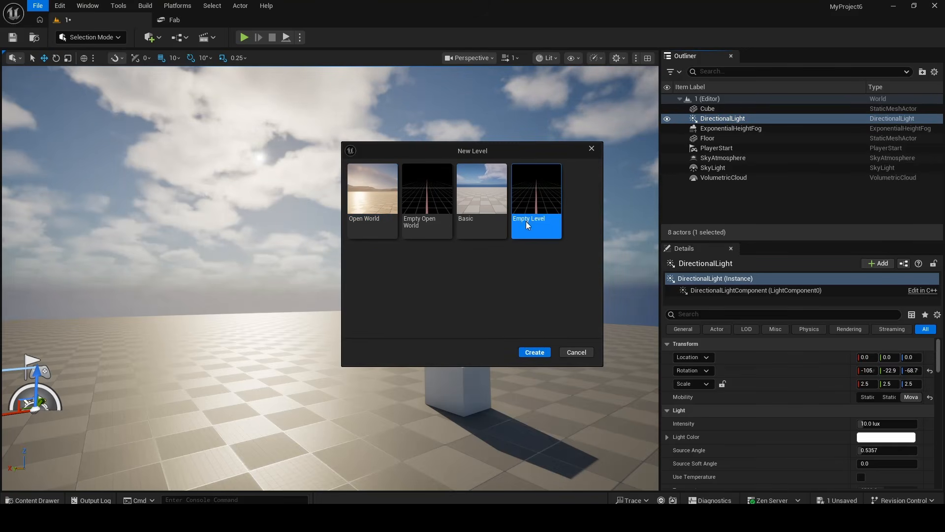
pyautogui.click(544, 351)
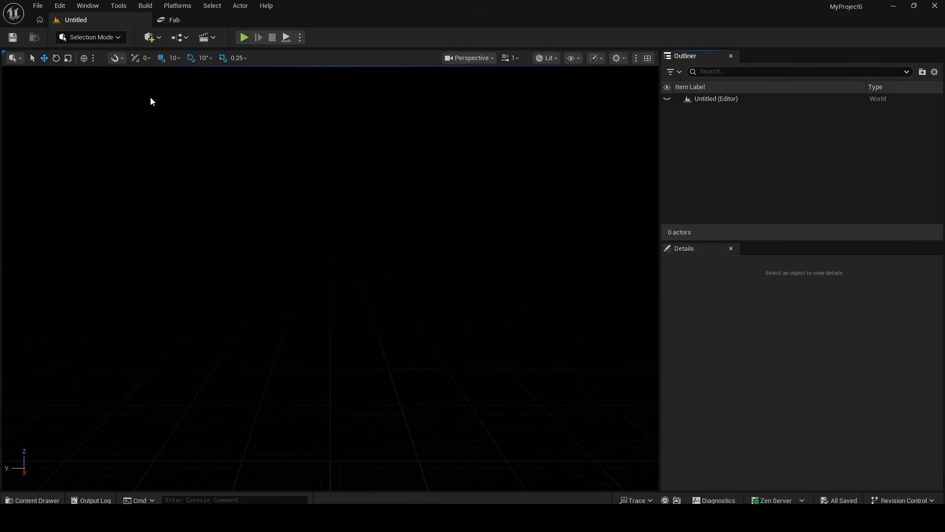
pyautogui.click(150, 37)
pyautogui.moveTo(182, 144)
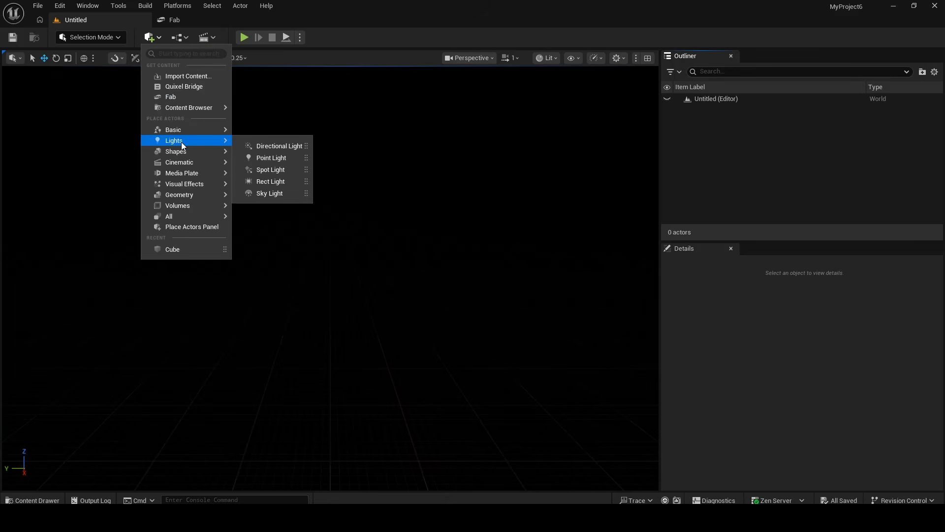
pyautogui.moveTo(182, 167)
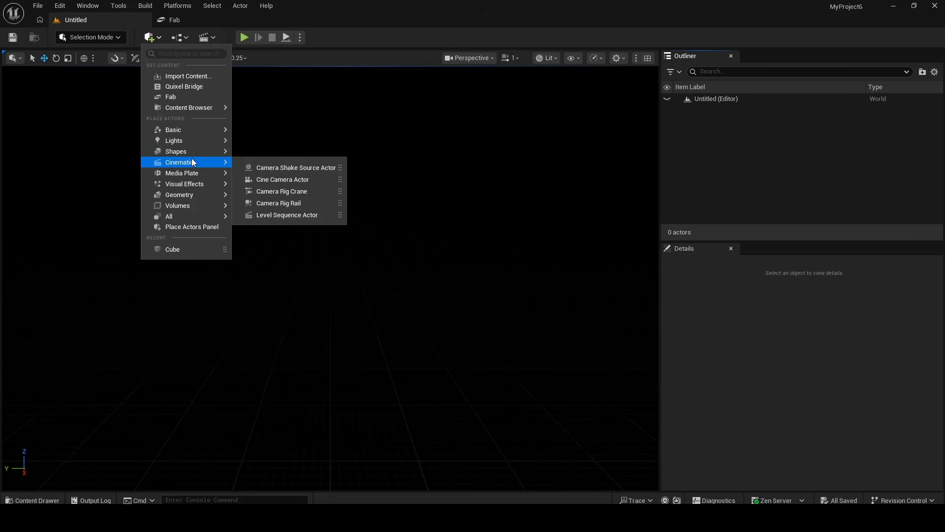
# Open the Env. Light Mixer and create a sky light, directional light, sky atmosphere, volumetric cloud and height fog.
pyautogui.click(89, 6)
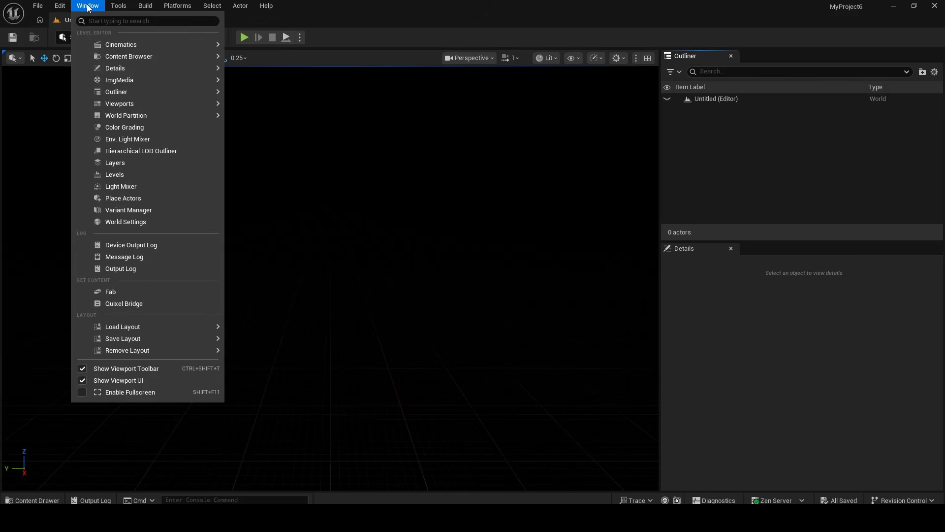
pyautogui.click(122, 140)
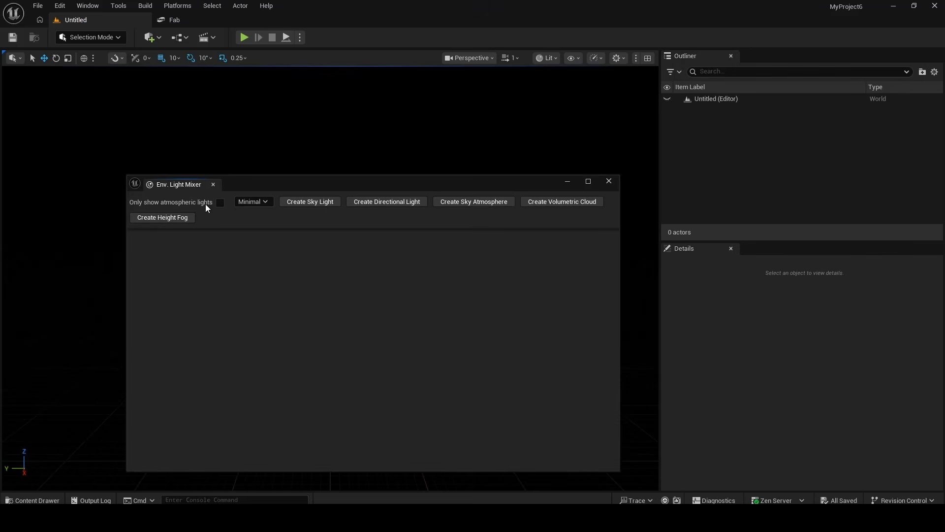
pyautogui.click(297, 201)
pyautogui.click(304, 200)
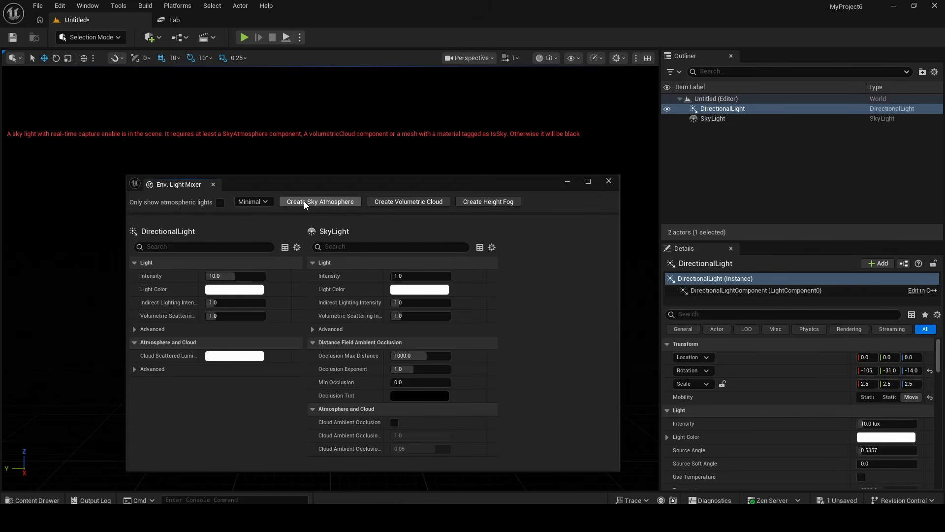
pyautogui.click(303, 201)
pyautogui.click(304, 201)
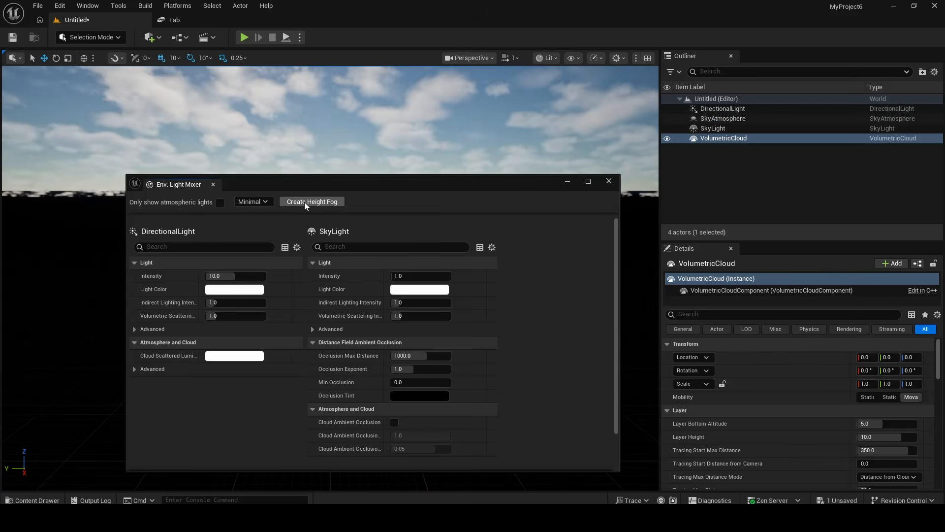
pyautogui.click(306, 202)
pyautogui.click(609, 181)
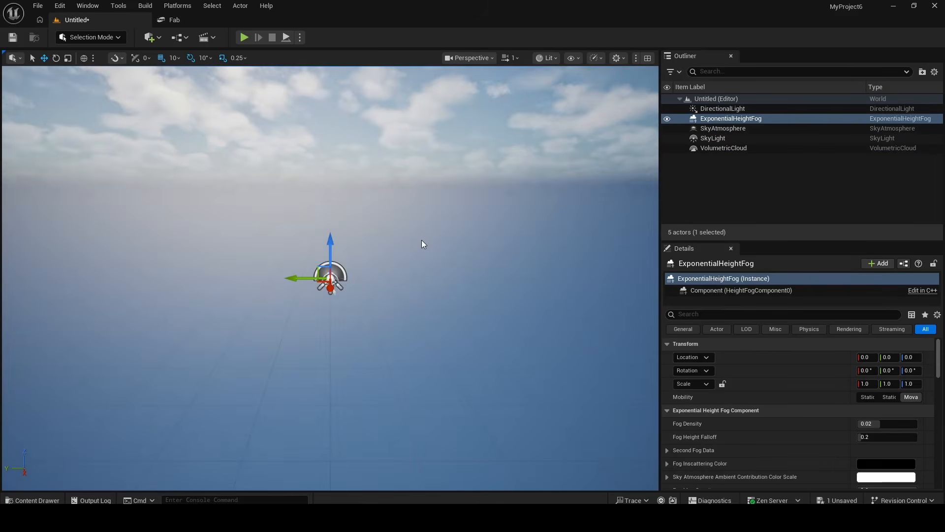
pyautogui.moveTo(422, 240); pyautogui.dragTo(421, 241, button='right')
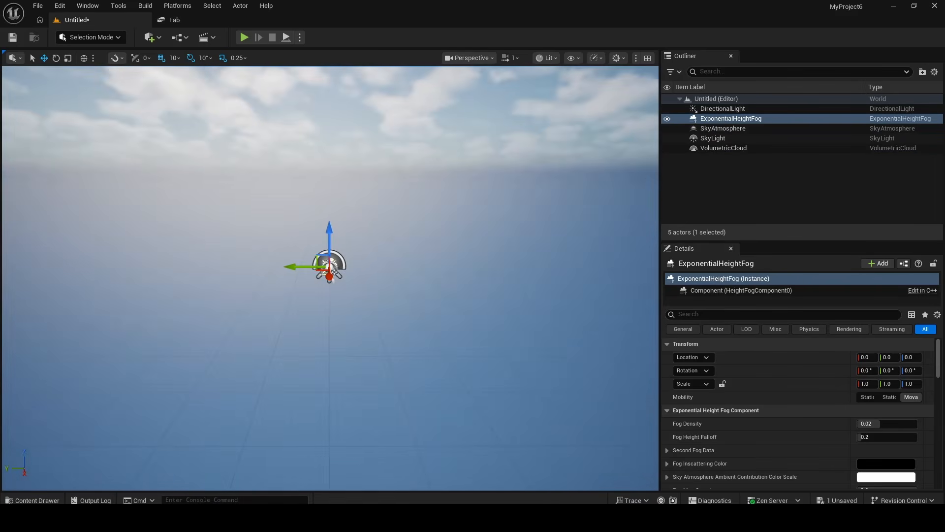
pyautogui.moveTo(450, 207); pyautogui.dragTo(466, 214, button='right')
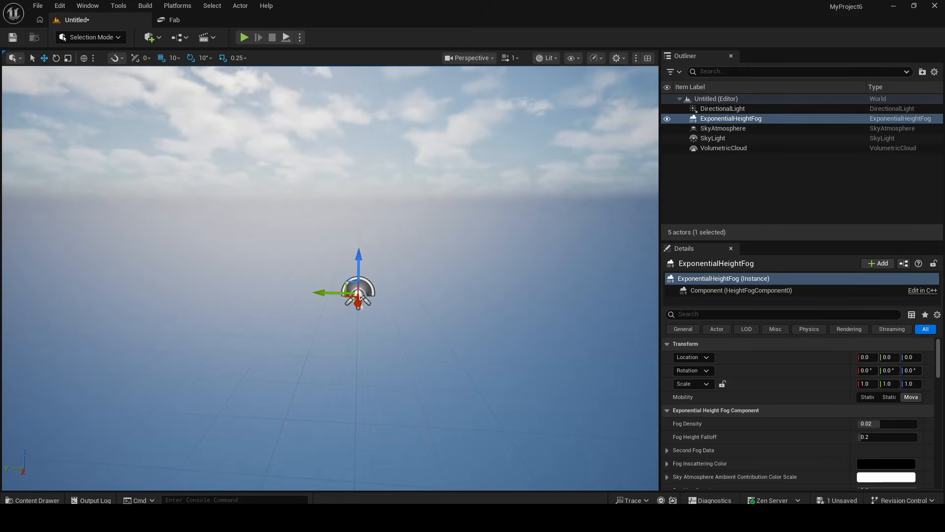